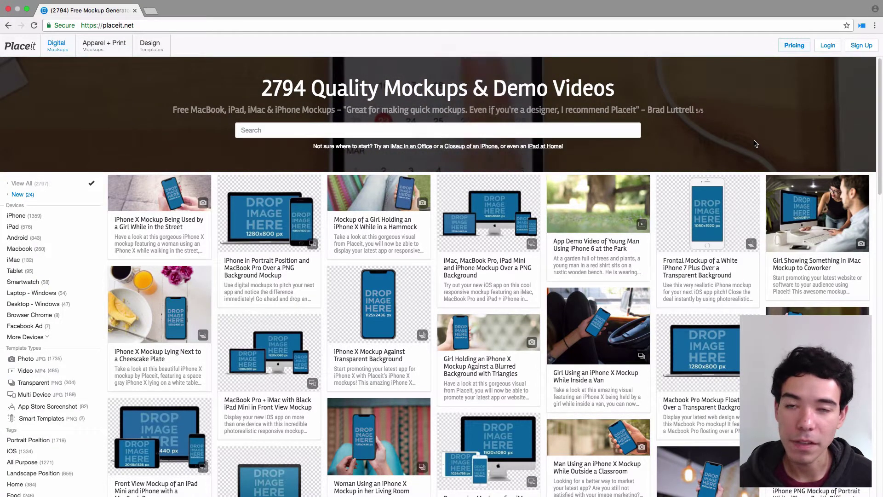
# Step: Go to Sports Logo Maker from the Design menu
pyautogui.moveTo(147, 45)
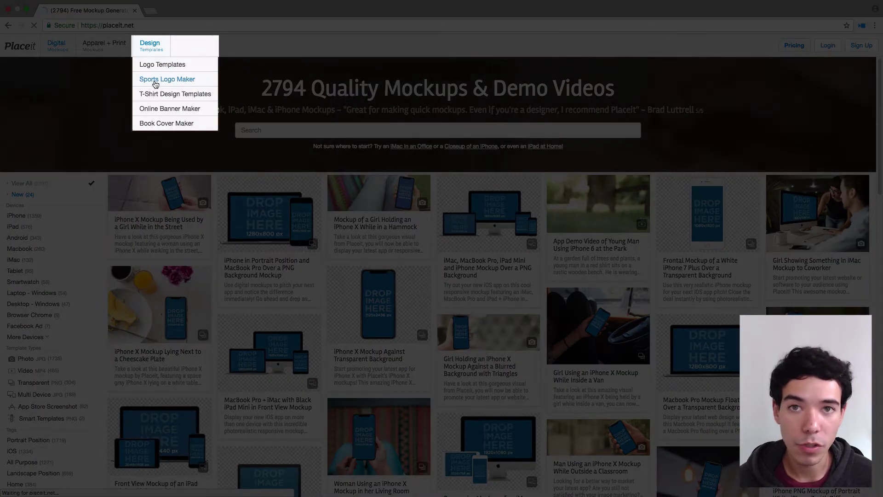
pyautogui.click(159, 80)
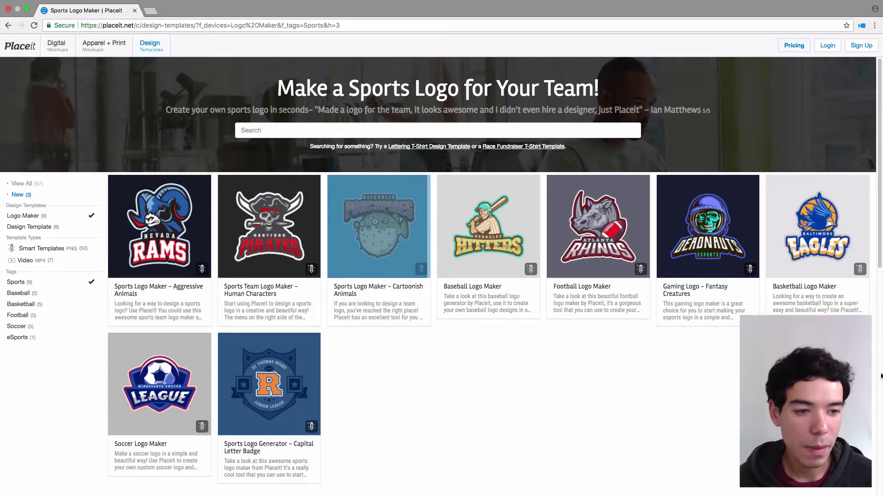
# Step: Open the Basketball Logo Maker and replace the top line 'BALTIMORE' with 'TORONTO'
pyautogui.click(806, 250)
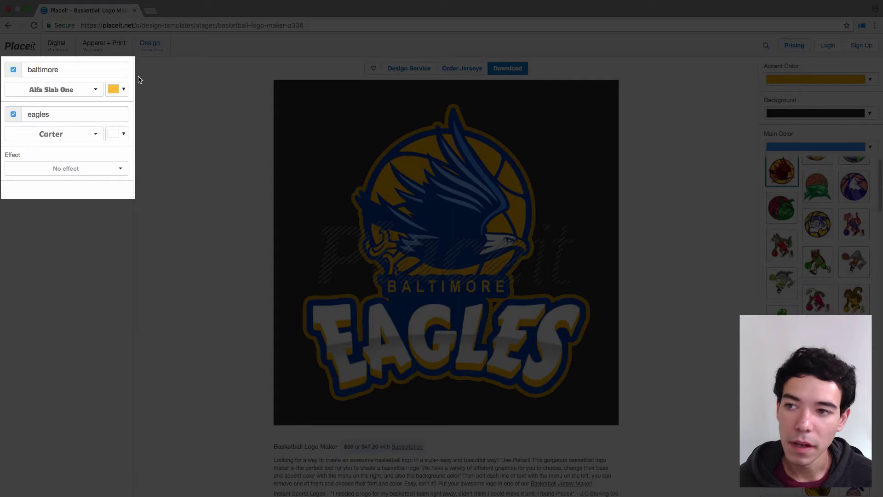
pyautogui.click(82, 72)
pyautogui.moveTo(81, 72); pyautogui.dragTo(16, 71)
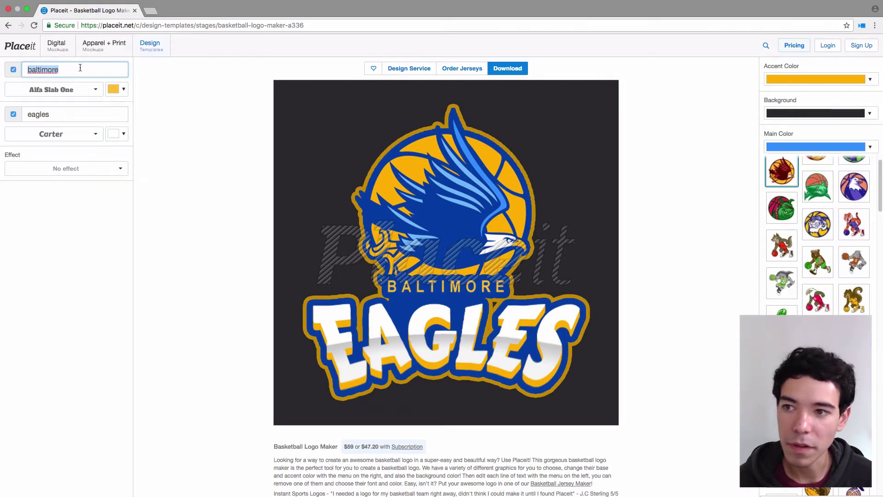
pyautogui.write('TORONTO')
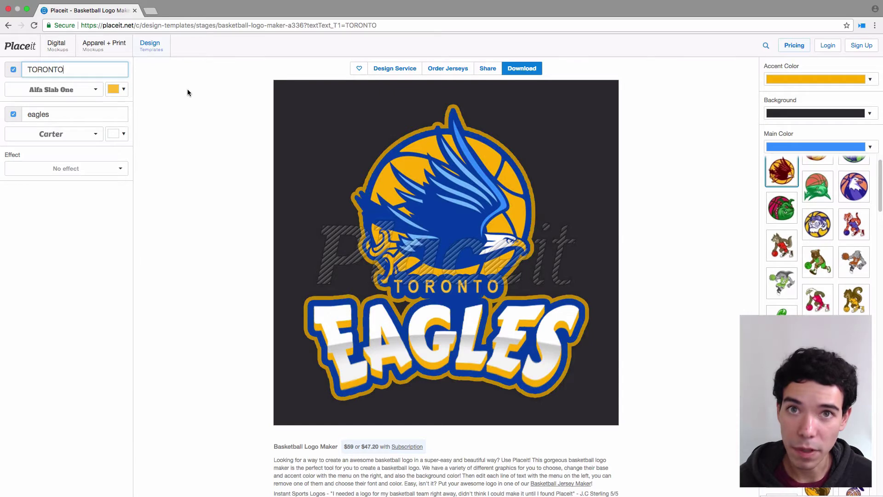
pyautogui.click(13, 70)
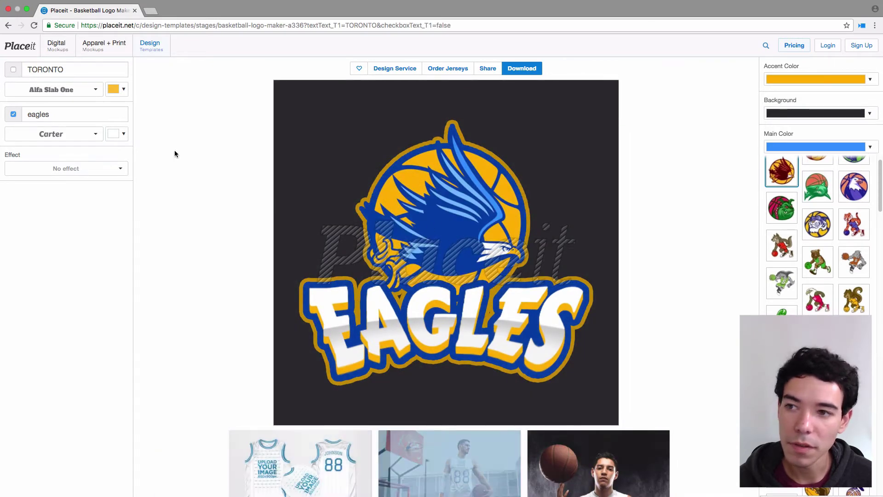
pyautogui.click(13, 69)
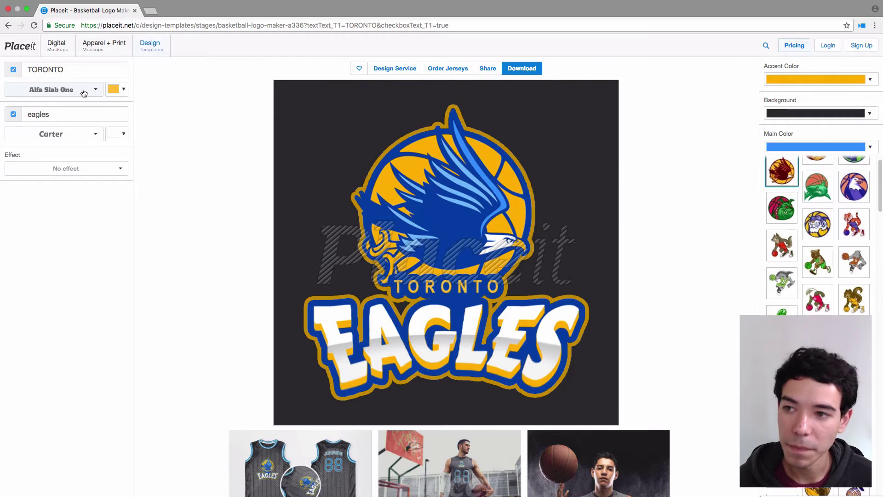
# Step: Set the TORONTO line's font to BioRhyme
pyautogui.click(84, 93)
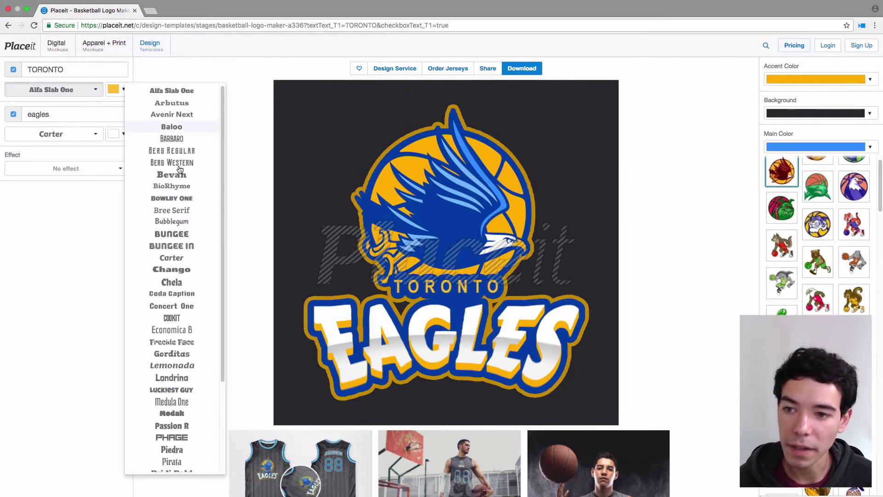
pyautogui.scroll(-3, 179, 174)
pyautogui.scroll(3, 181, 181)
pyautogui.click(188, 185)
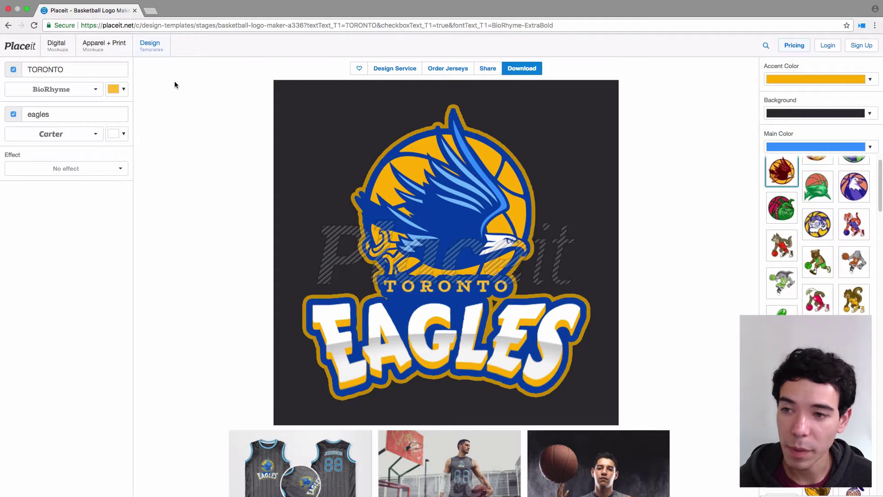
# Step: Make the TORONTO text white (#ffffff)
pyautogui.click(122, 90)
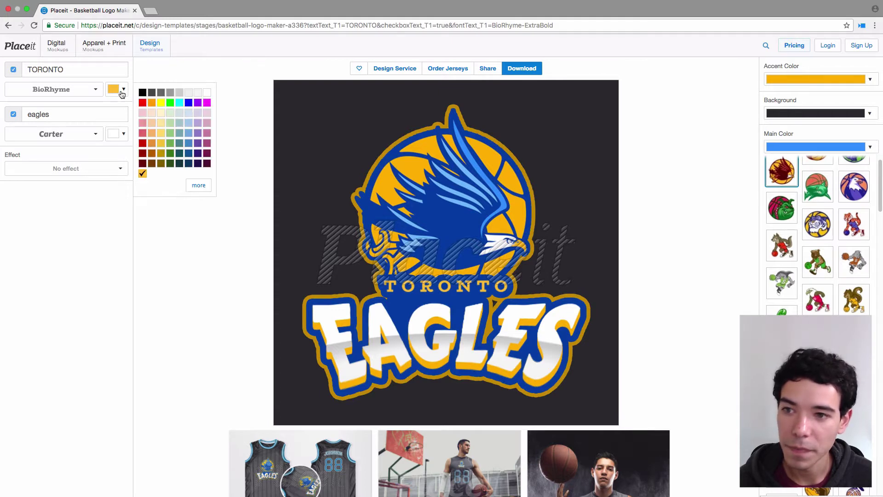
pyautogui.click(207, 93)
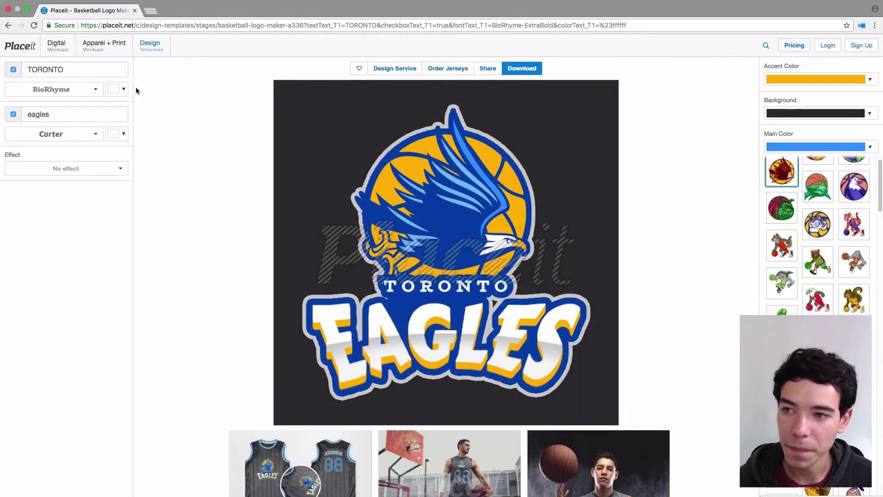
pyautogui.moveTo(114, 115); pyautogui.dragTo(1, 110)
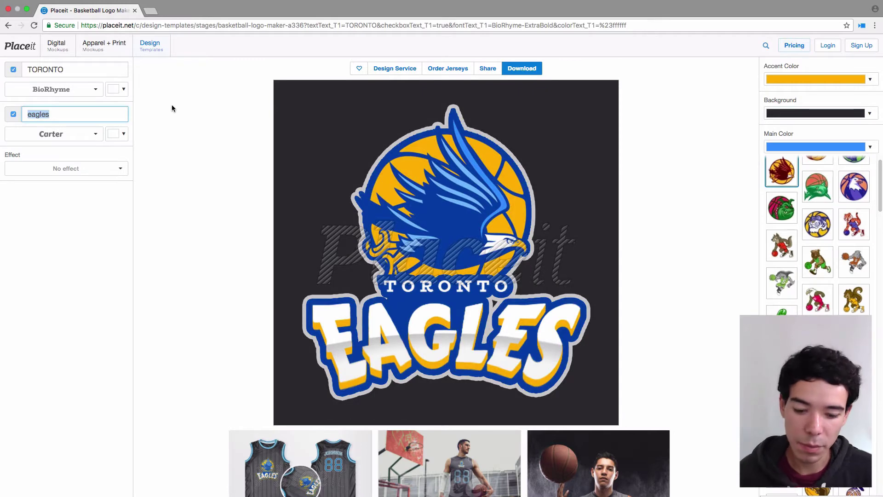
# Step: Replace the team name EAGLES with SHARKS in the Rammetto font
pyautogui.press('BackSpace')
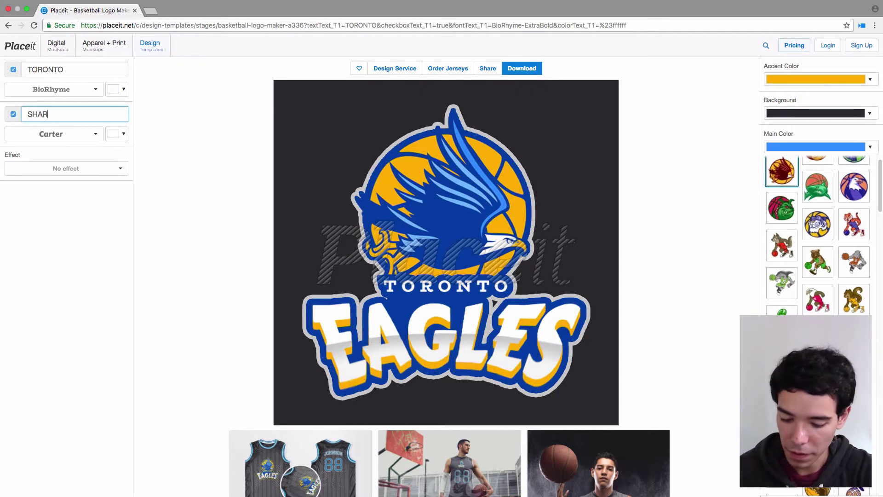
pyautogui.write('SHARK')
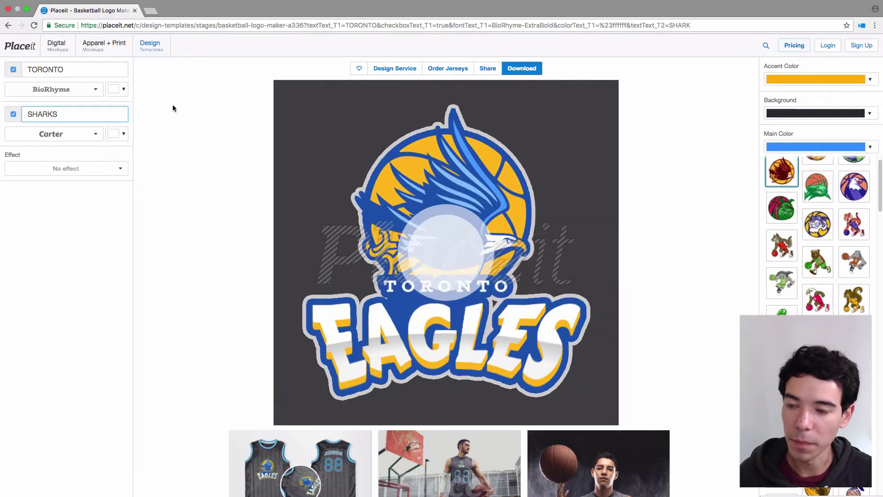
pyautogui.write('S')
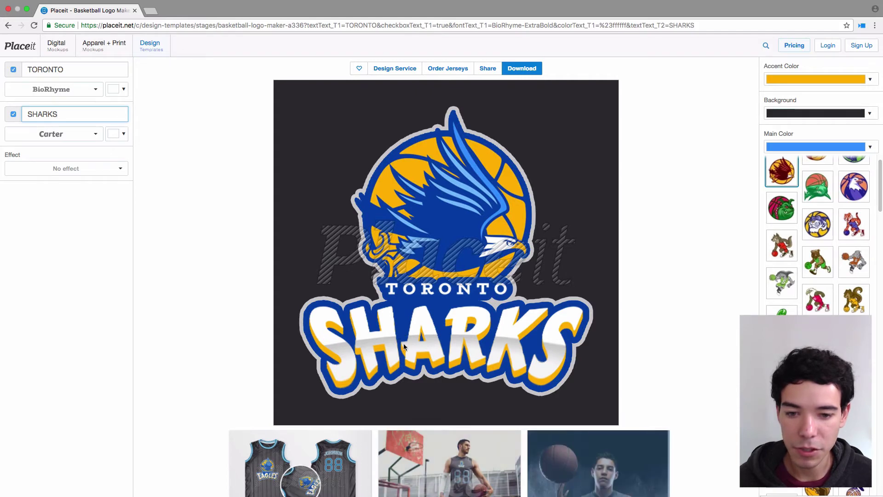
pyautogui.click(73, 133)
pyautogui.scroll(-3, 198, 274)
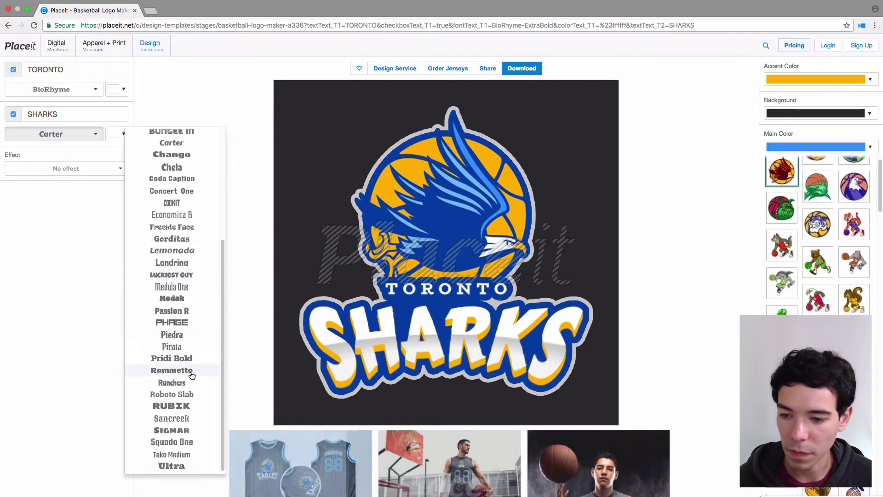
pyautogui.click(191, 372)
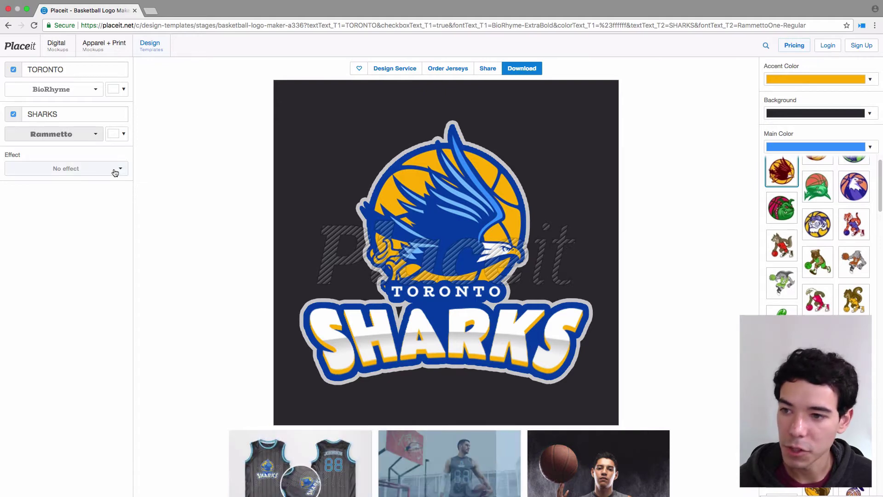
# Step: Try a couple of arch text effects, then set the Effect to 'No effect'
pyautogui.click(114, 169)
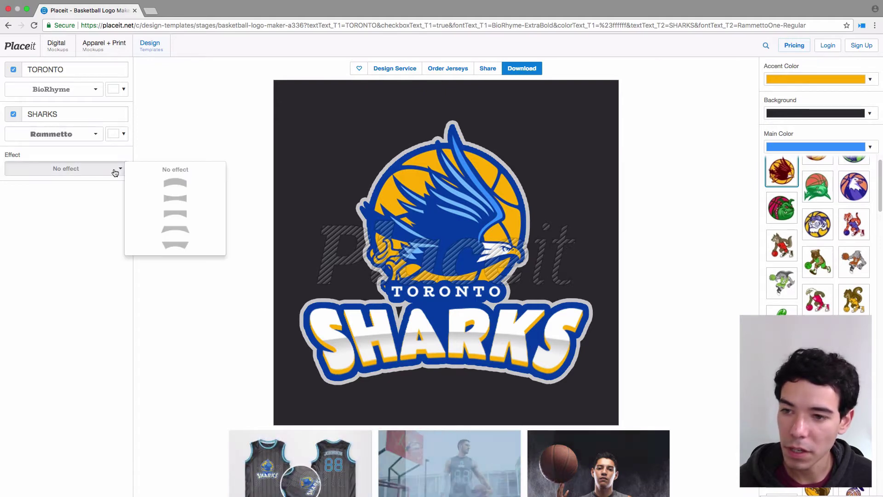
pyautogui.click(176, 183)
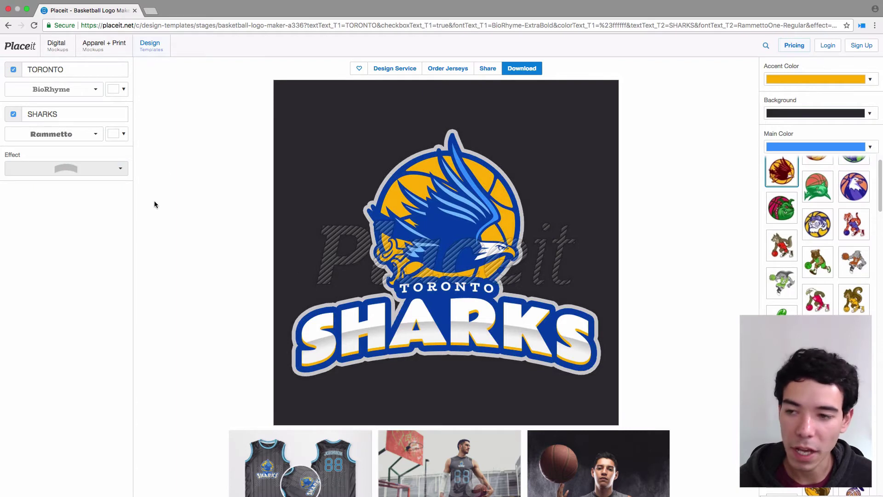
pyautogui.click(119, 171)
pyautogui.click(182, 231)
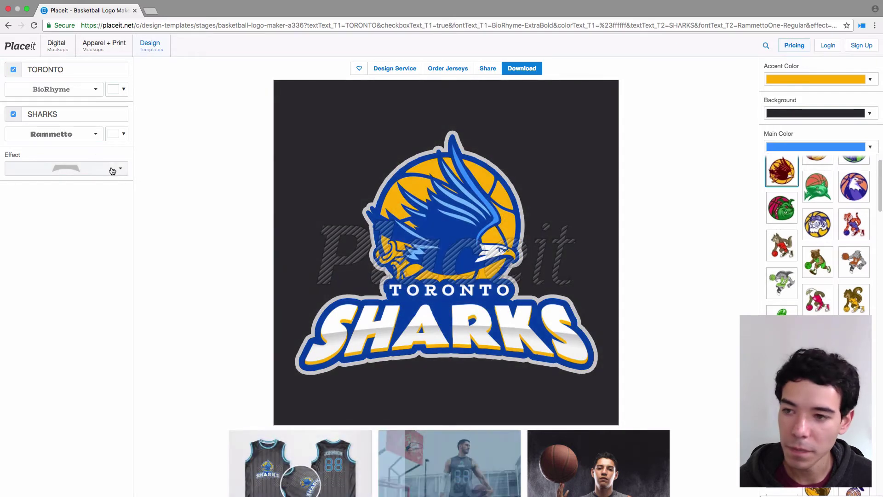
pyautogui.click(112, 171)
pyautogui.click(173, 168)
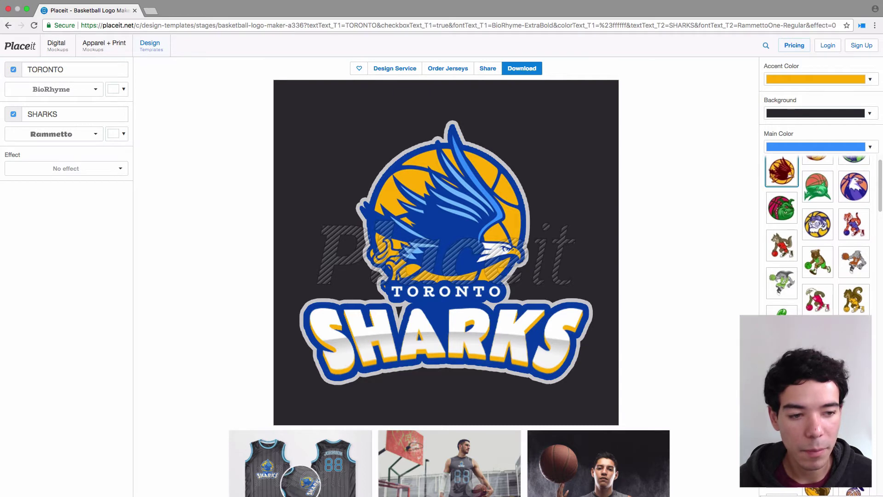
# Step: Change the logo's main colour to a custom light blue, #58a1e3
pyautogui.scroll(2, 833, 308)
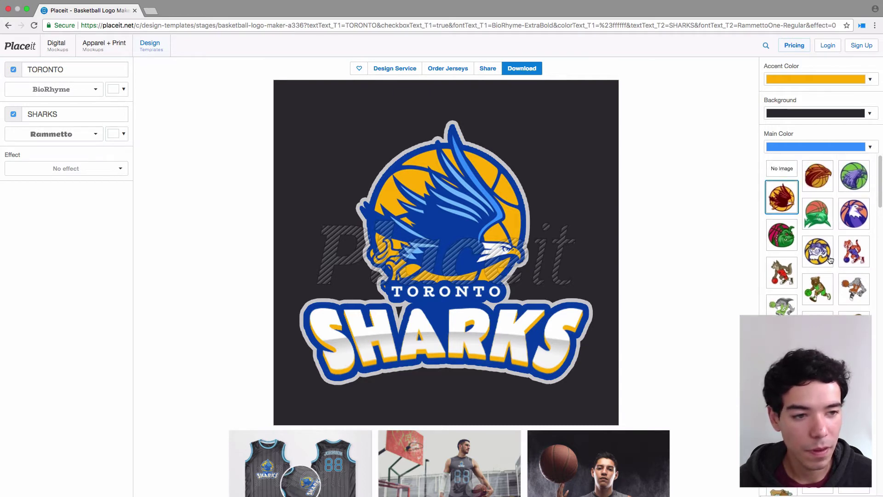
pyautogui.scroll(-2, 833, 277)
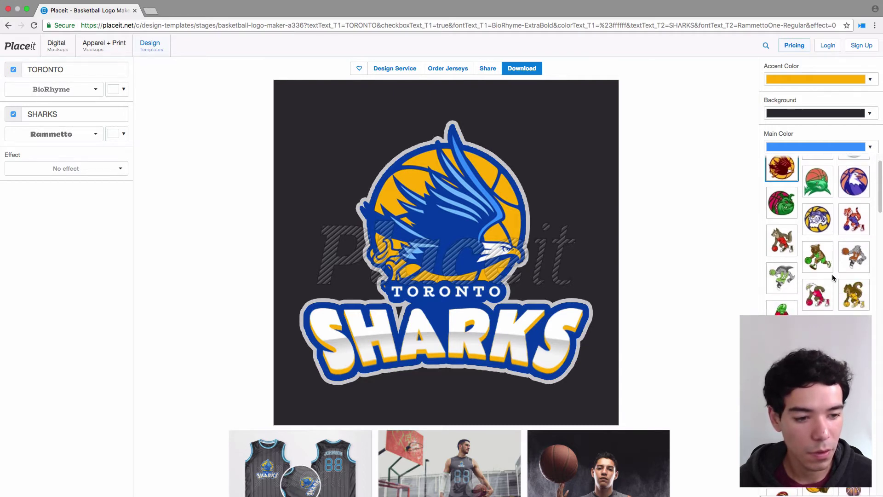
pyautogui.scroll(-2, 834, 278)
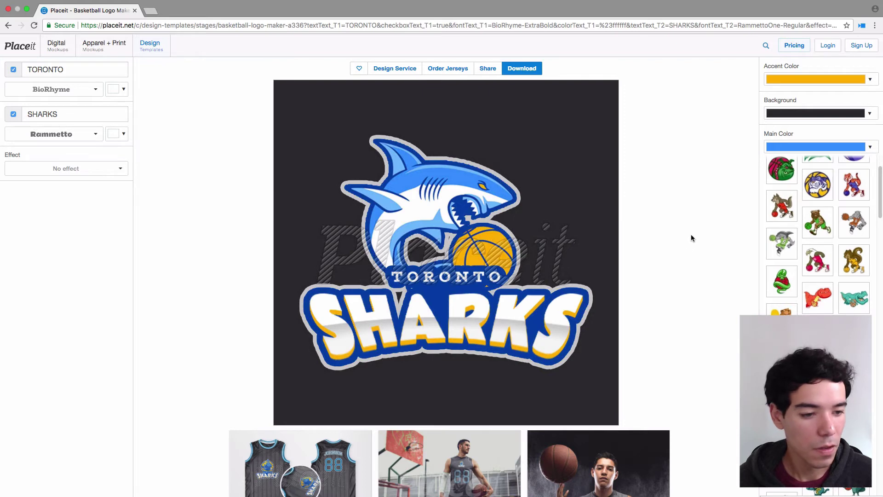
pyautogui.click(857, 149)
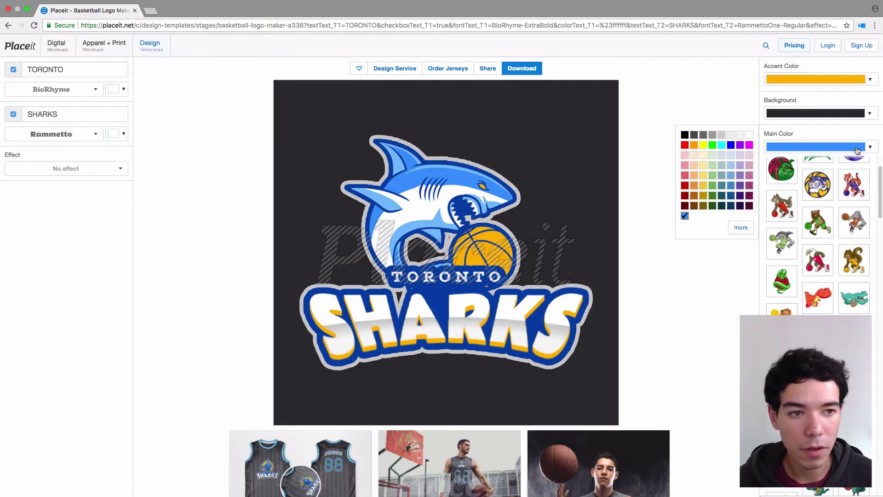
pyautogui.click(731, 178)
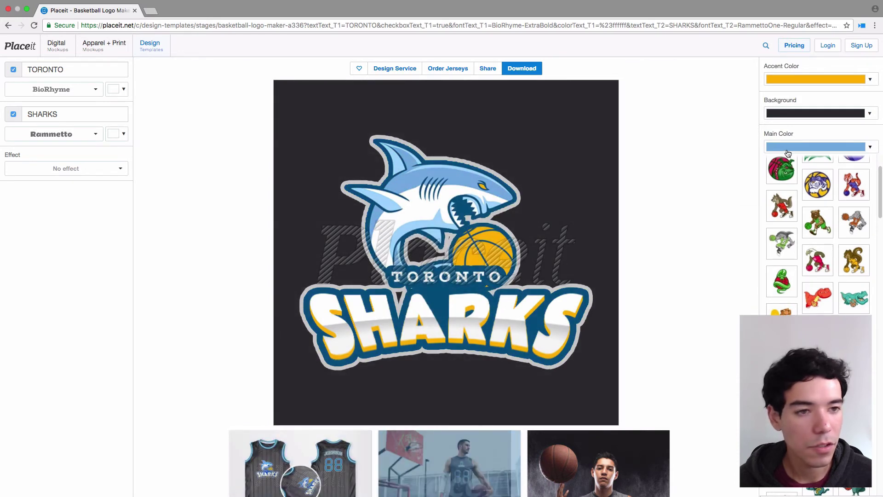
pyautogui.click(788, 153)
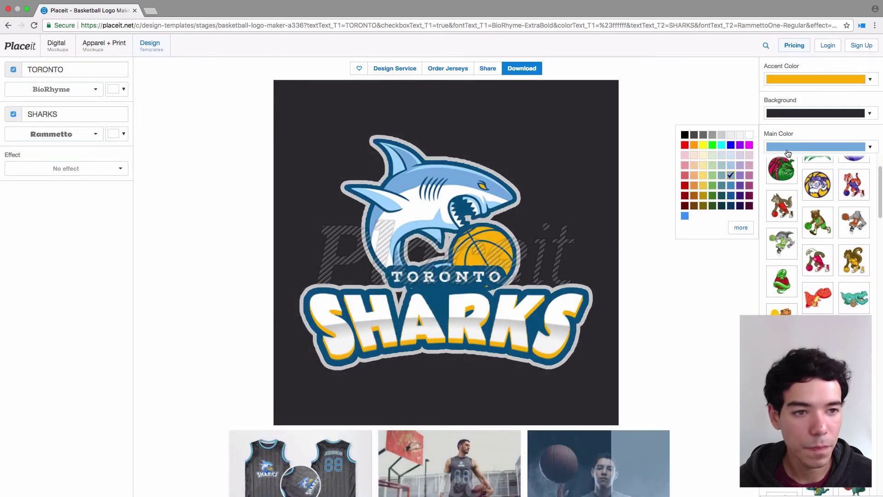
pyautogui.click(740, 230)
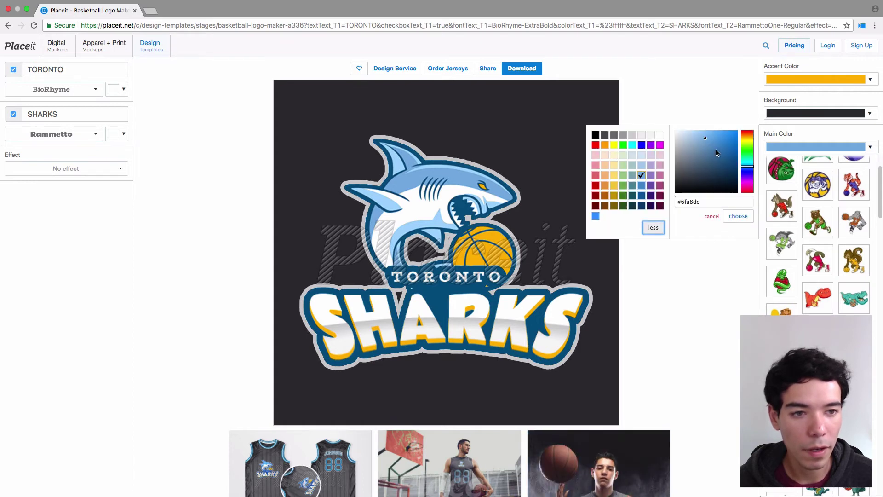
pyautogui.moveTo(708, 139); pyautogui.dragTo(713, 139)
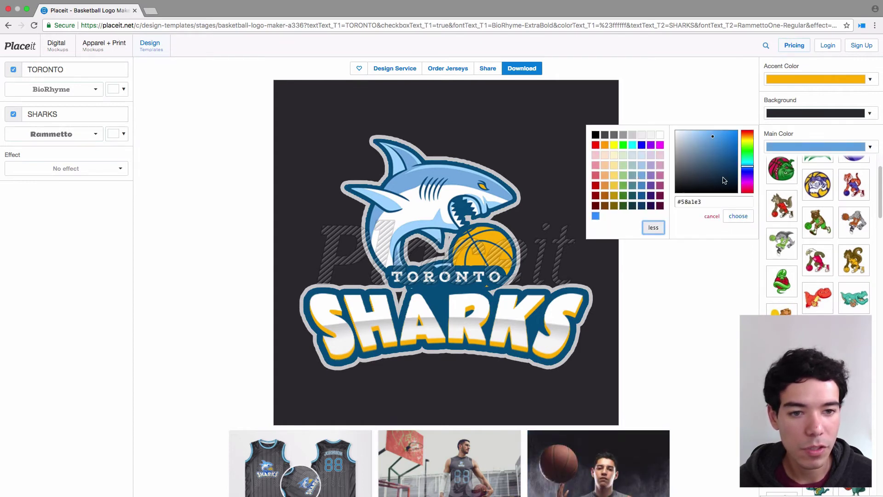
pyautogui.click(738, 216)
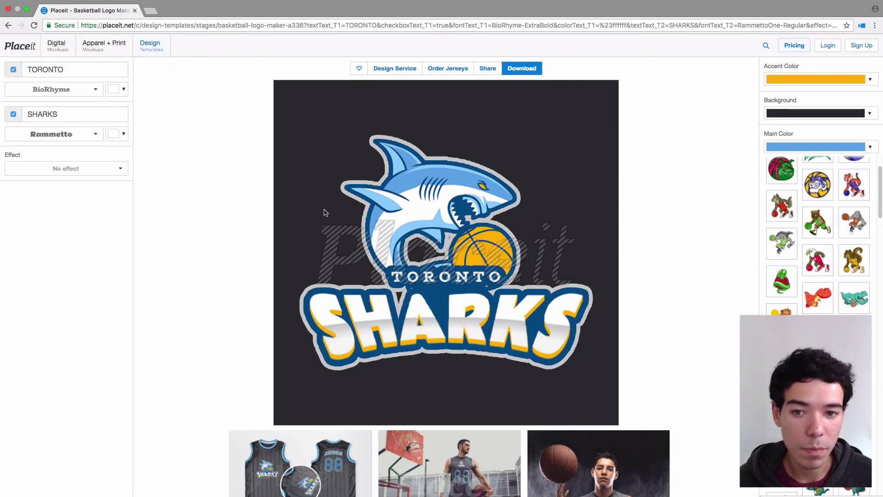
# Step: Try a white background, then make the logo background transparent
pyautogui.click(847, 114)
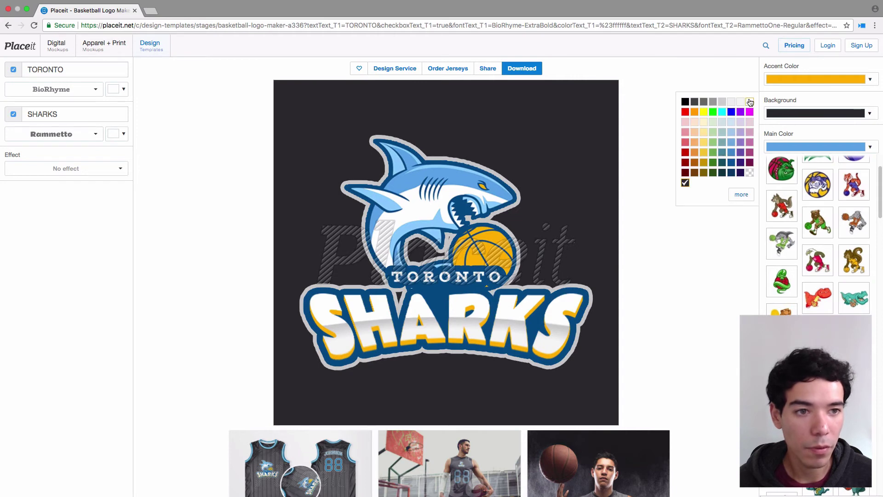
pyautogui.click(751, 100)
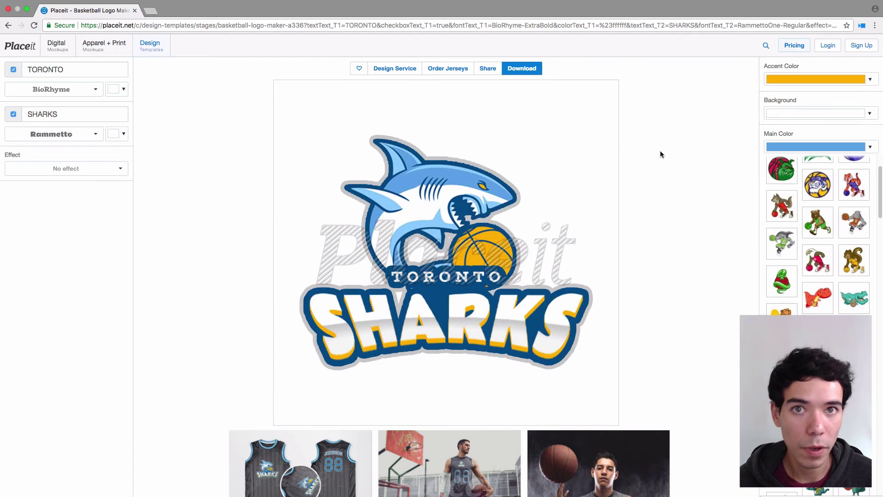
pyautogui.click(819, 114)
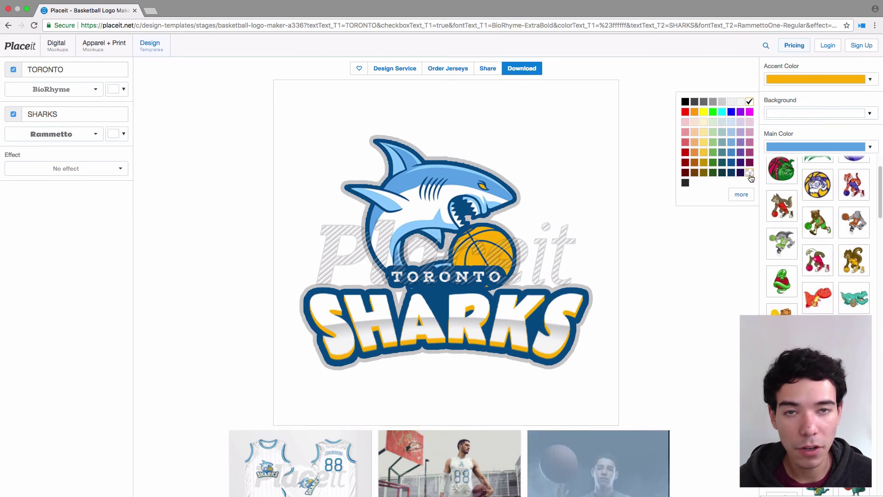
pyautogui.click(750, 175)
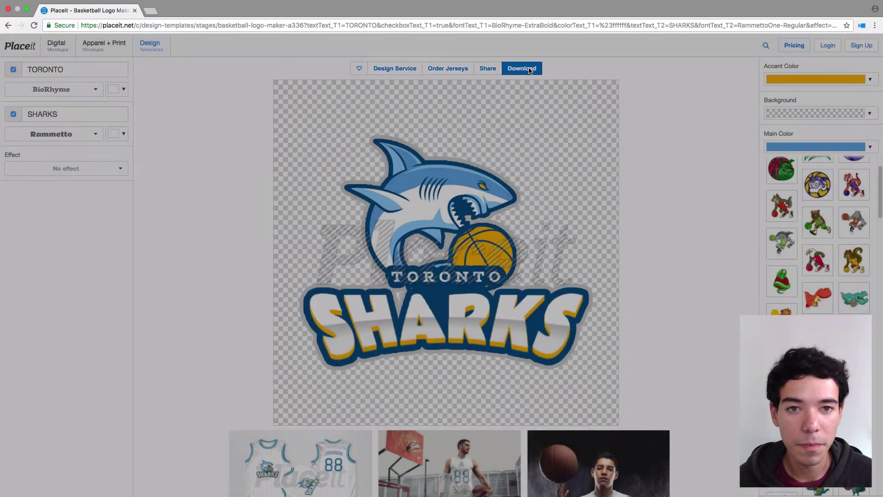
pyautogui.click(525, 68)
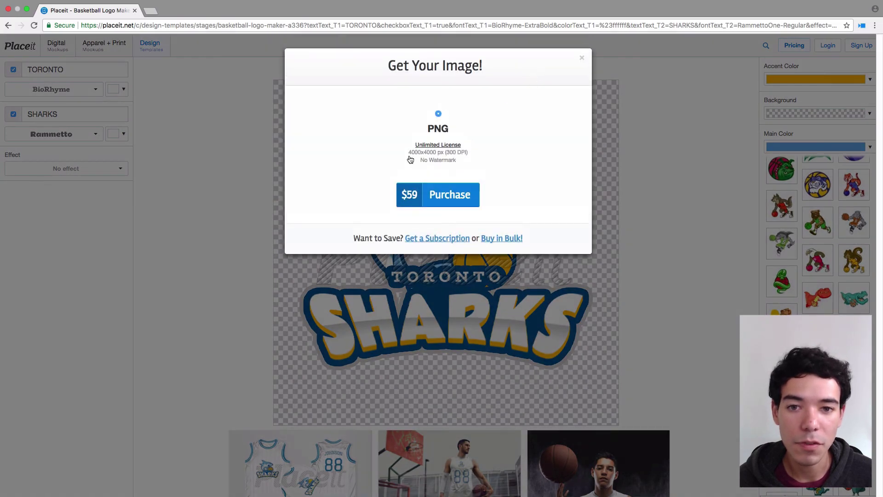
pyautogui.moveTo(425, 121); pyautogui.dragTo(479, 156)
pyautogui.click(478, 156)
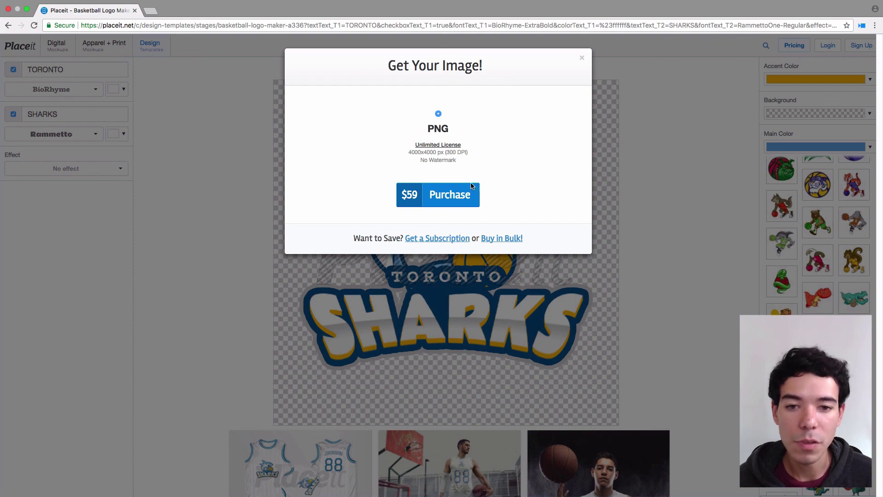
pyautogui.click(582, 58)
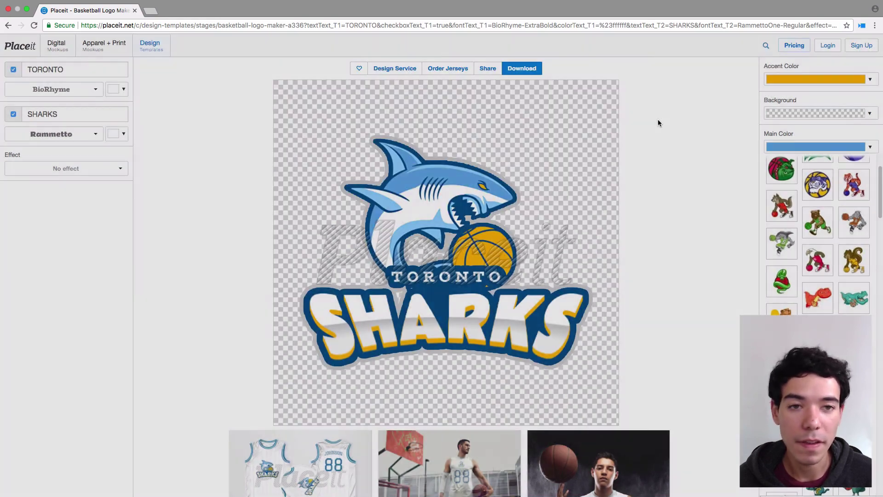